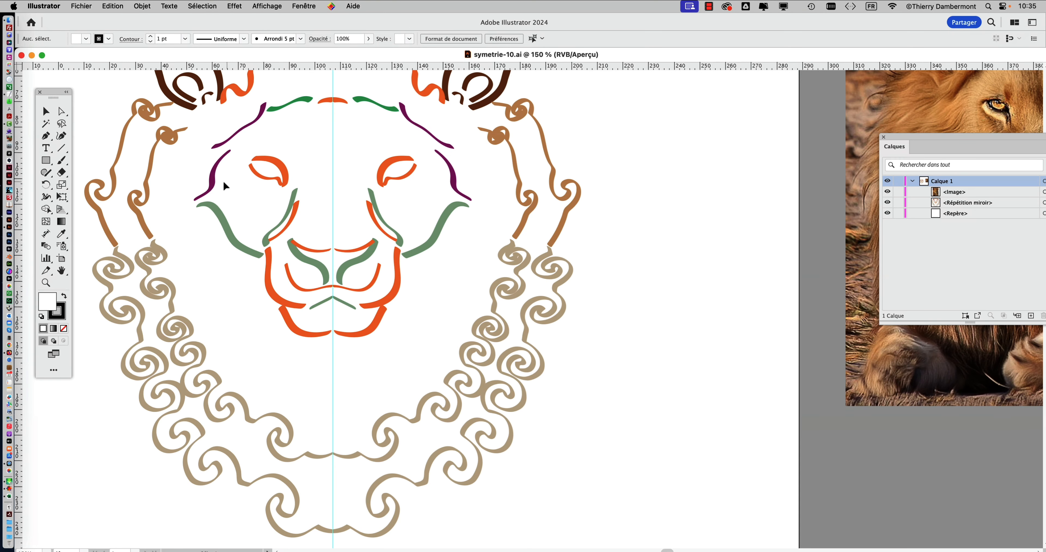
# Simplify the curved paths inside the lion's mirror repeat, converting them to straight lines with a 56° corner point angle threshold.
pyautogui.doubleClick(215, 182)
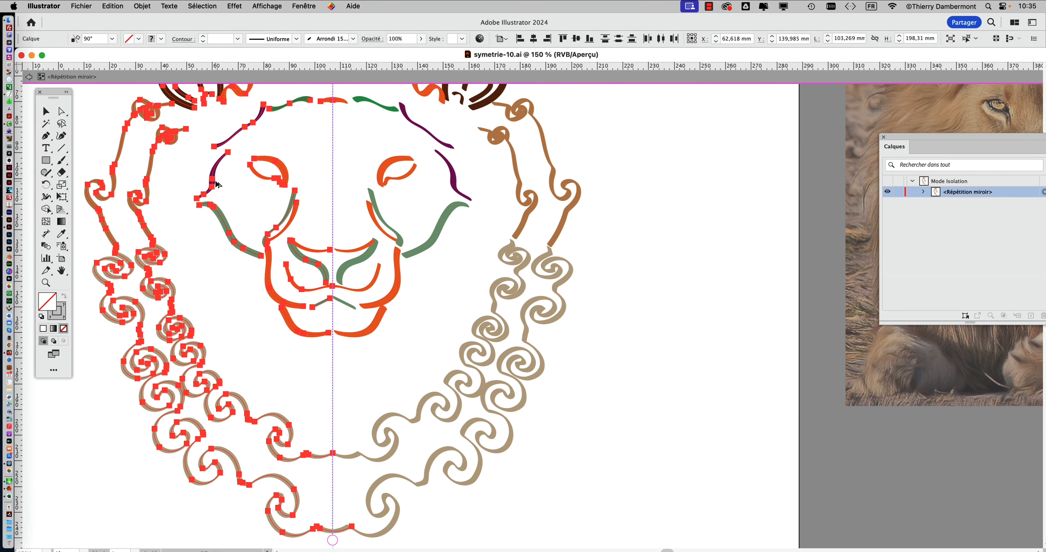
pyautogui.scroll(-2, 215, 185)
pyautogui.moveTo(260, 206); pyautogui.dragTo(240, 237)
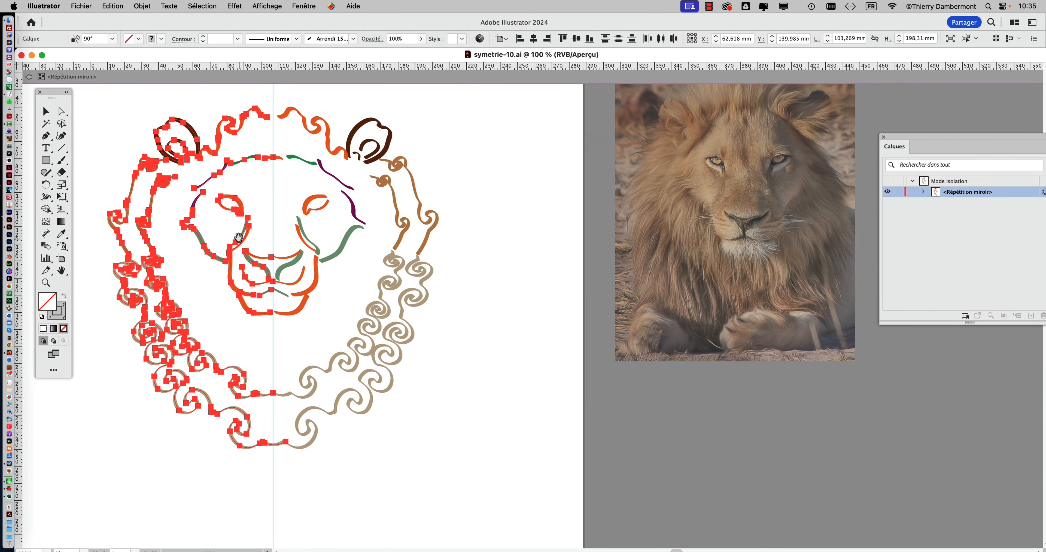
pyautogui.click(142, 5)
pyautogui.moveTo(176, 277)
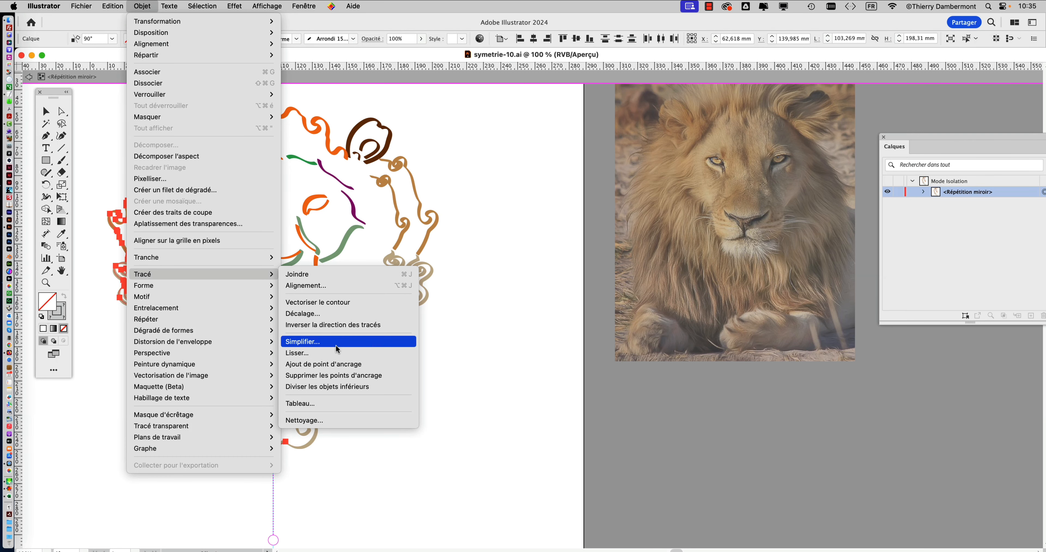
pyautogui.click(337, 349)
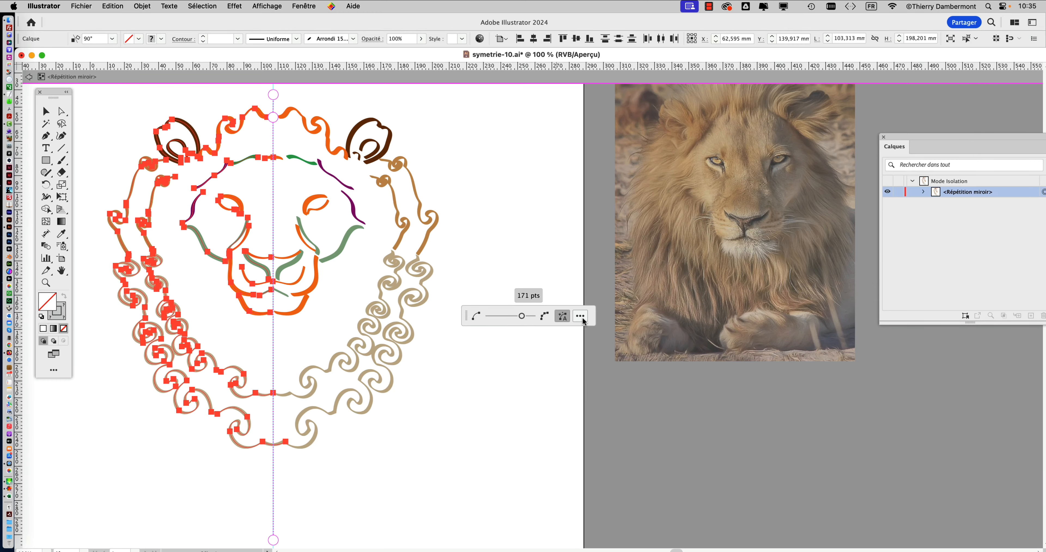
pyautogui.click(581, 316)
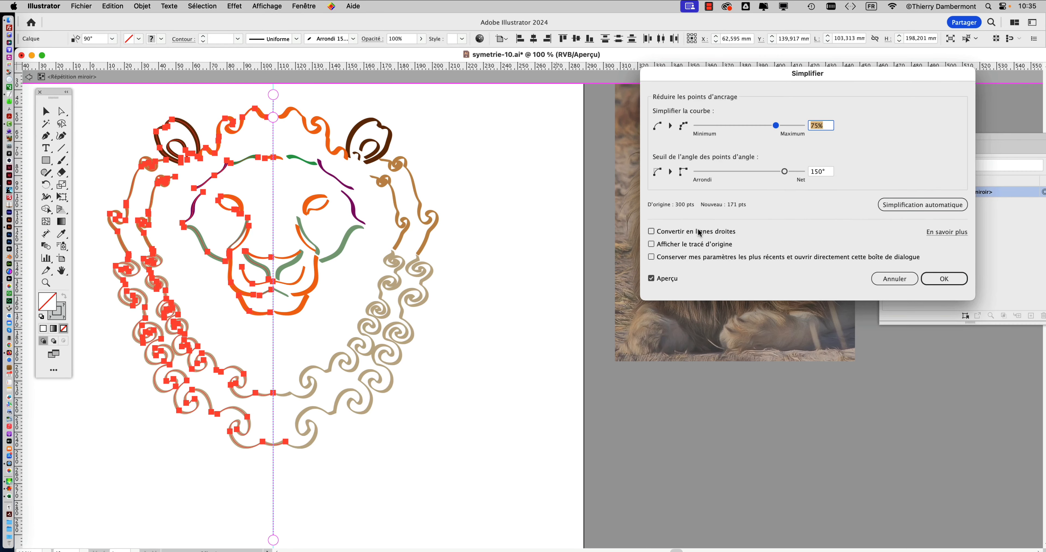
pyautogui.click(699, 232)
pyautogui.moveTo(784, 171); pyautogui.dragTo(730, 177)
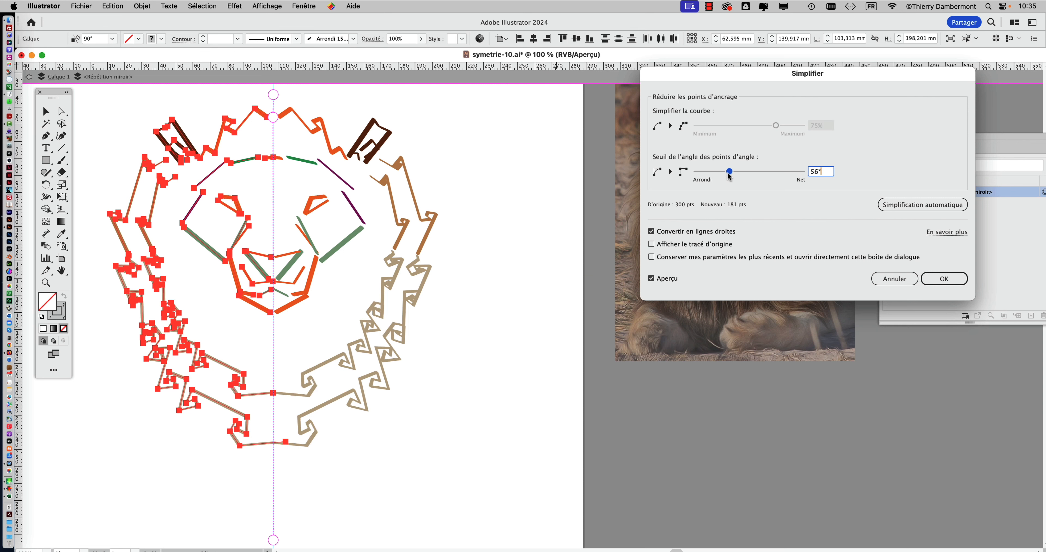
pyautogui.click(934, 280)
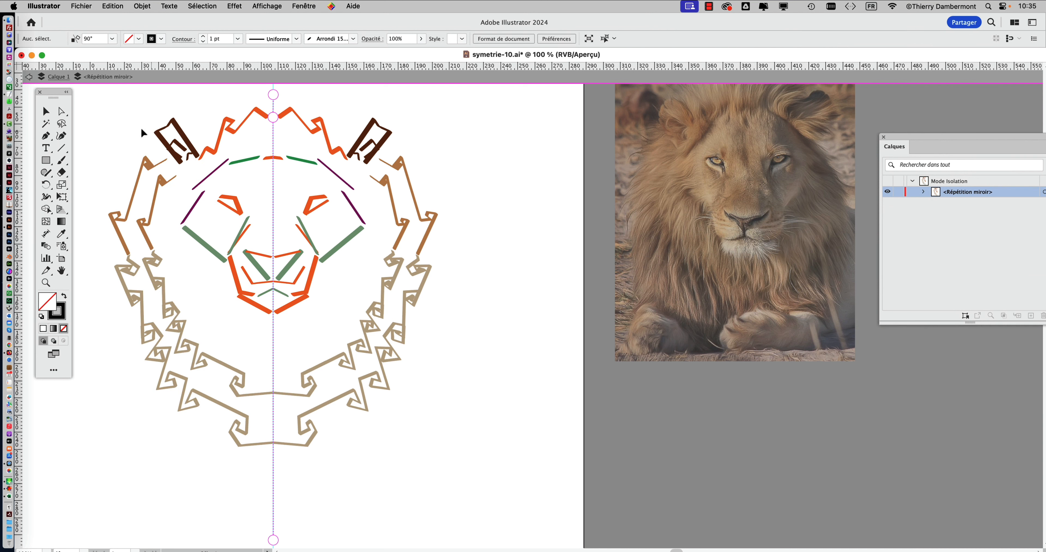
pyautogui.click(29, 77)
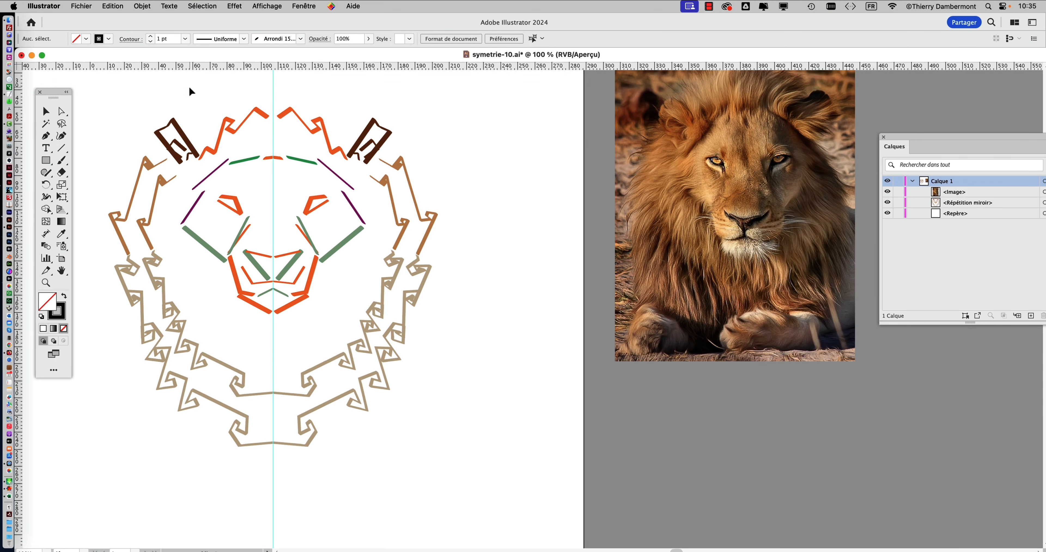
# Save the angular lion as a new Adobe Illustrator (ai) file named symetrie-11 anguleux.ai.
pyautogui.moveTo(59, 90); pyautogui.dragTo(57, 110)
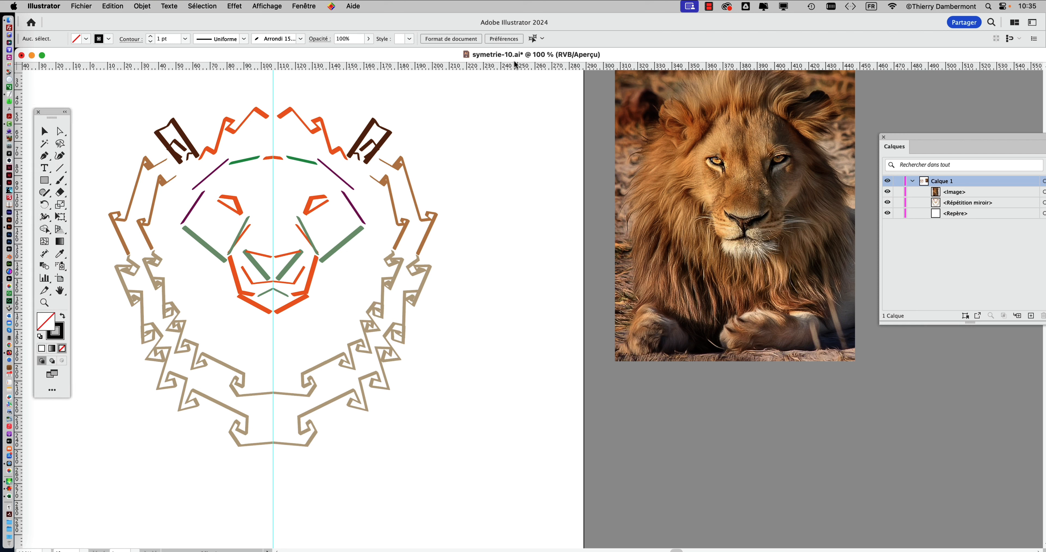
pyautogui.click(84, 6)
pyautogui.click(119, 117)
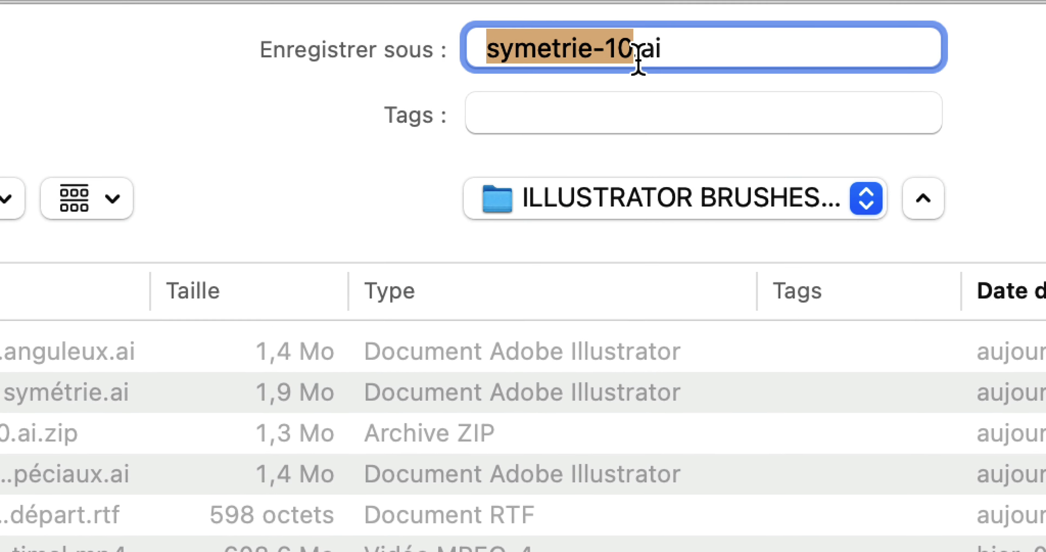
pyautogui.click(614, 39)
pyautogui.hotkey('shift', 'Right')
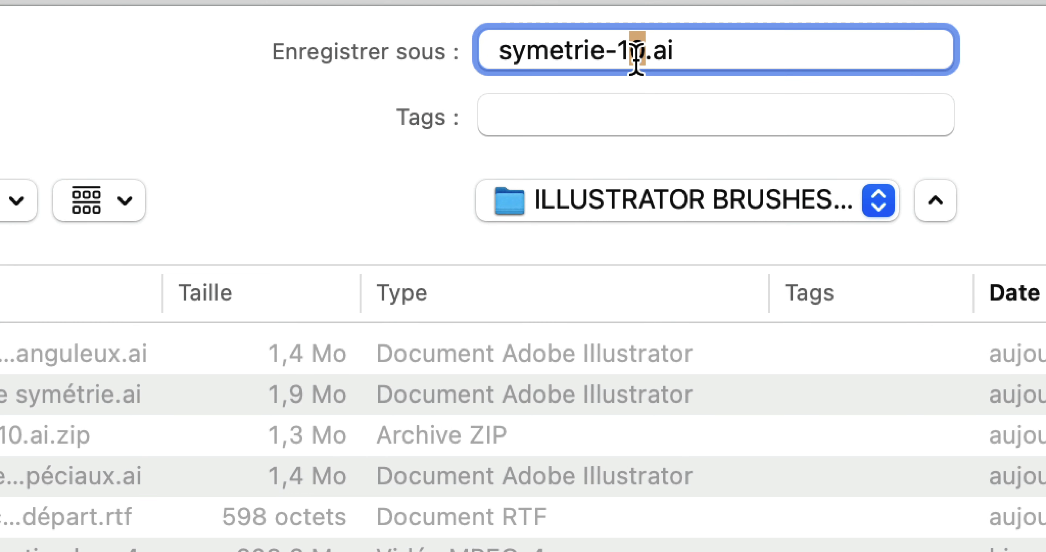
pyautogui.write('1 angy')
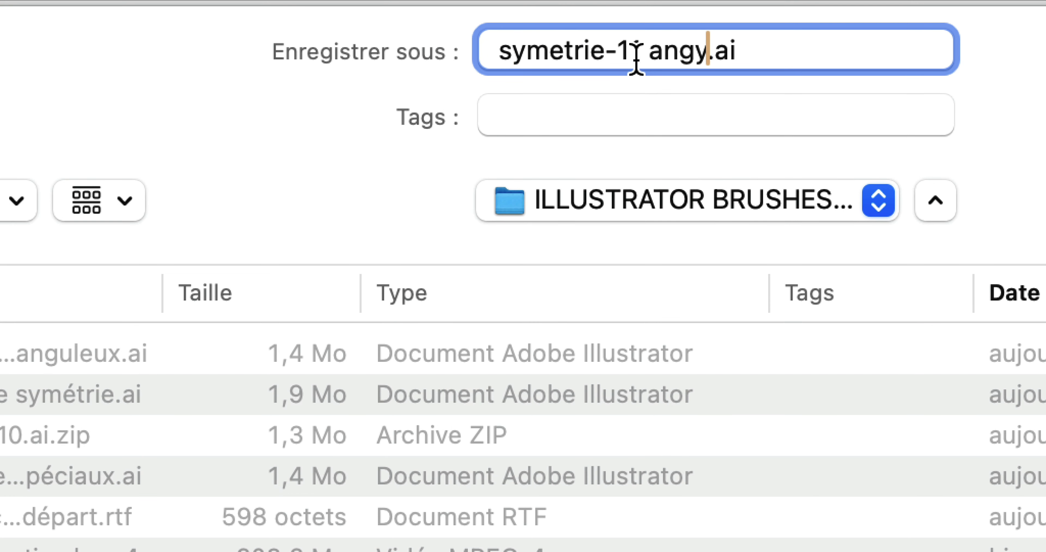
pyautogui.press('BackSpace')
pyautogui.write('ulauex')
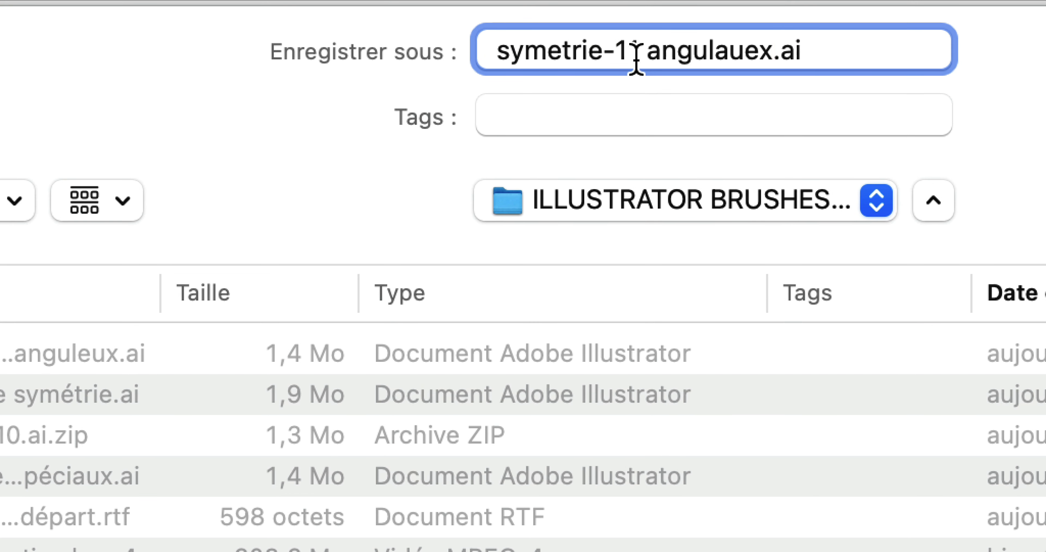
pyautogui.press('BackSpace')
pyautogui.press('BackSpace')
pyautogui.press('BackSpace')
pyautogui.press('BackSpace')
pyautogui.write('eux')
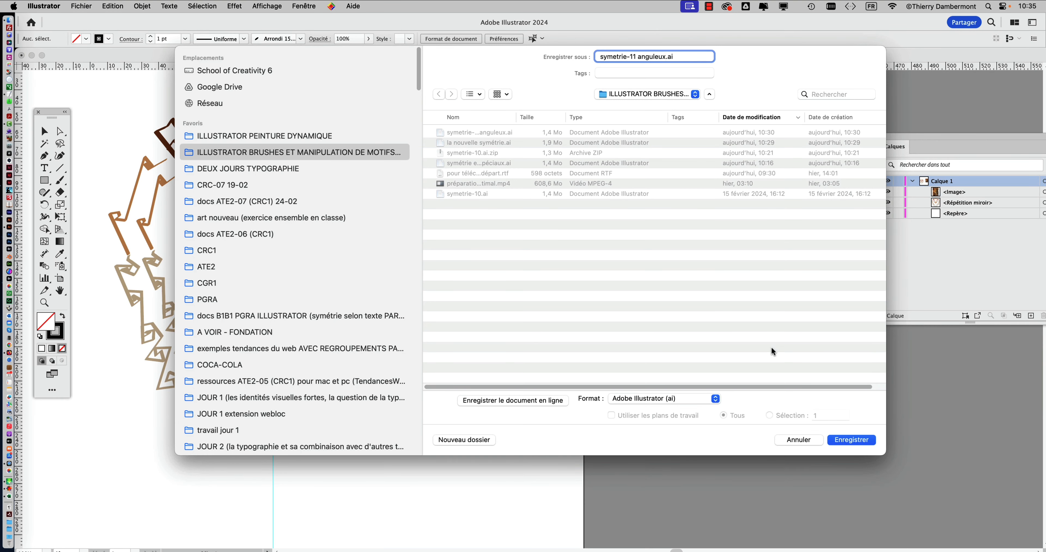
pyautogui.click(853, 440)
pyautogui.click(596, 311)
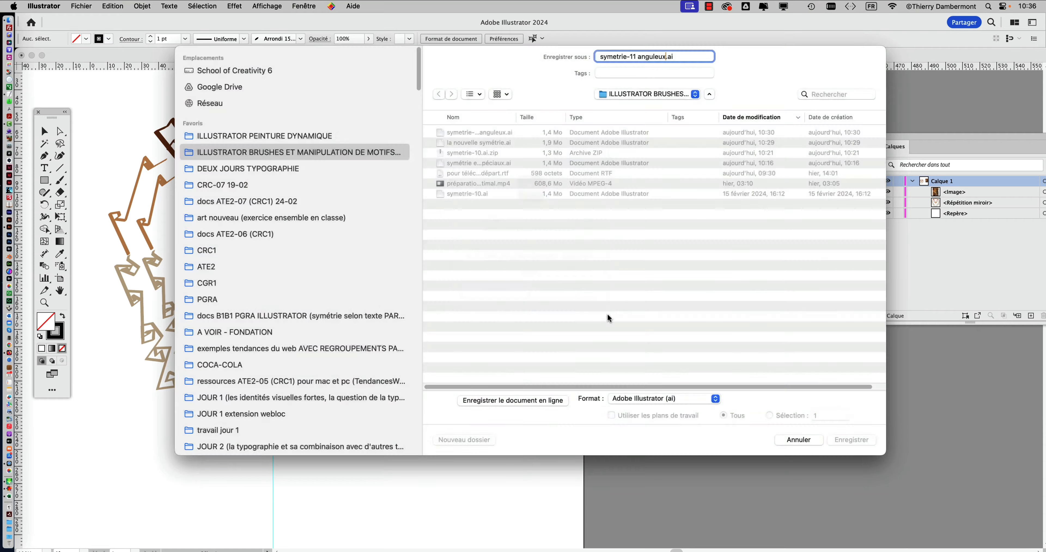
pyautogui.click(952, 394)
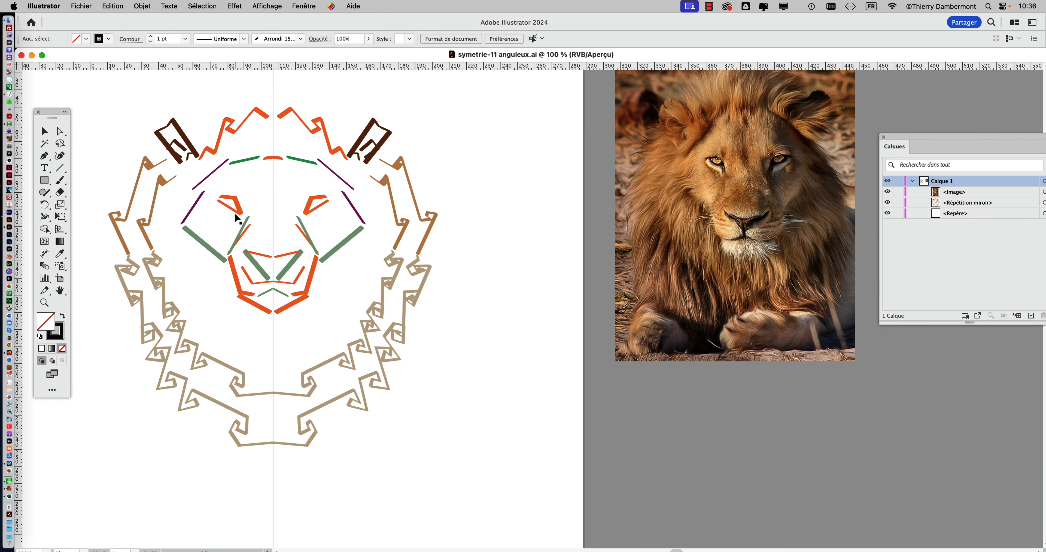
# Check which brushes the individual paths of the lion's face use, inside the mirror repeat.
pyautogui.click(303, 6)
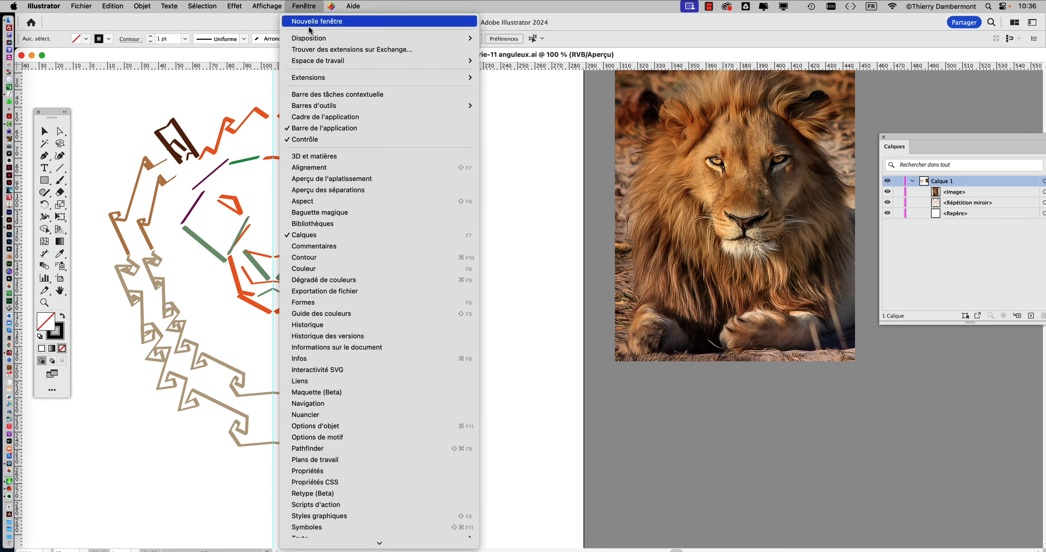
pyautogui.click(335, 302)
pyautogui.moveTo(713, 90); pyautogui.dragTo(485, 142)
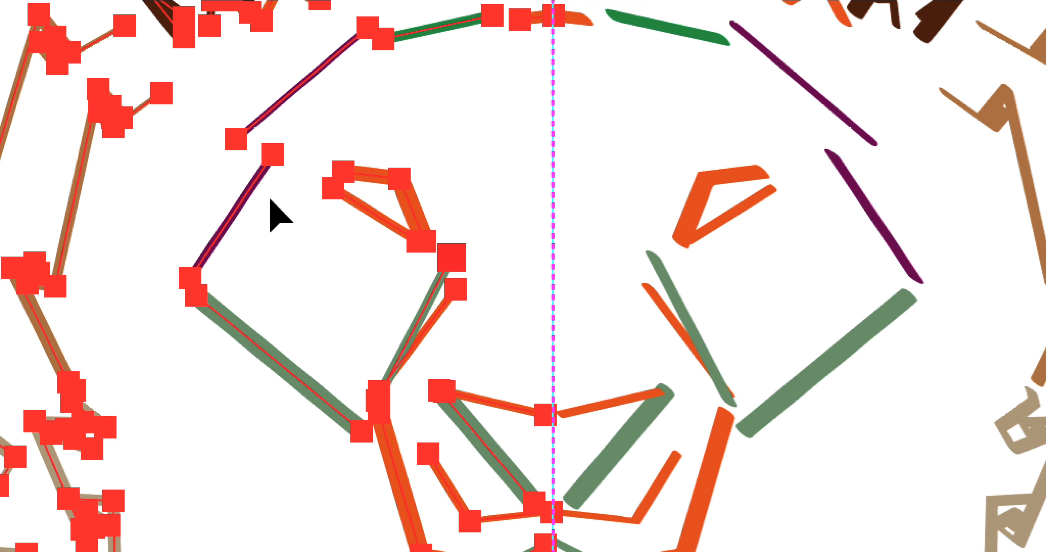
pyautogui.click(270, 191)
pyautogui.click(376, 194)
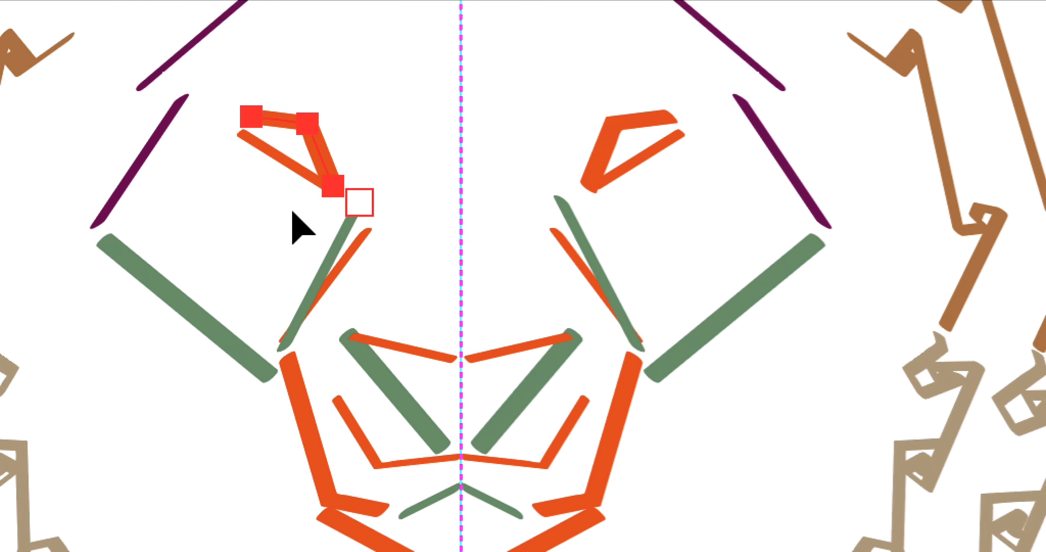
pyautogui.click(418, 315)
pyautogui.click(219, 231)
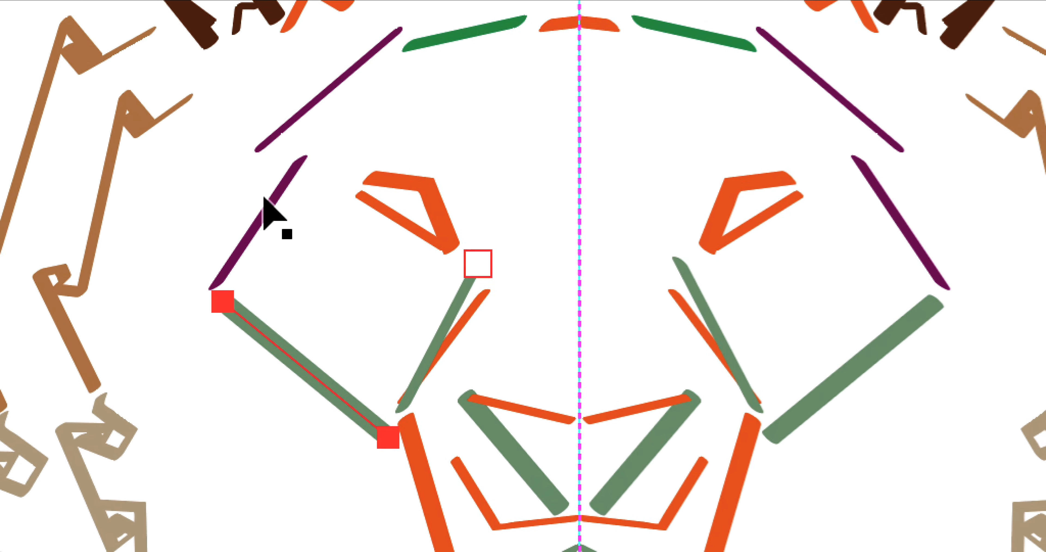
pyautogui.click(244, 112)
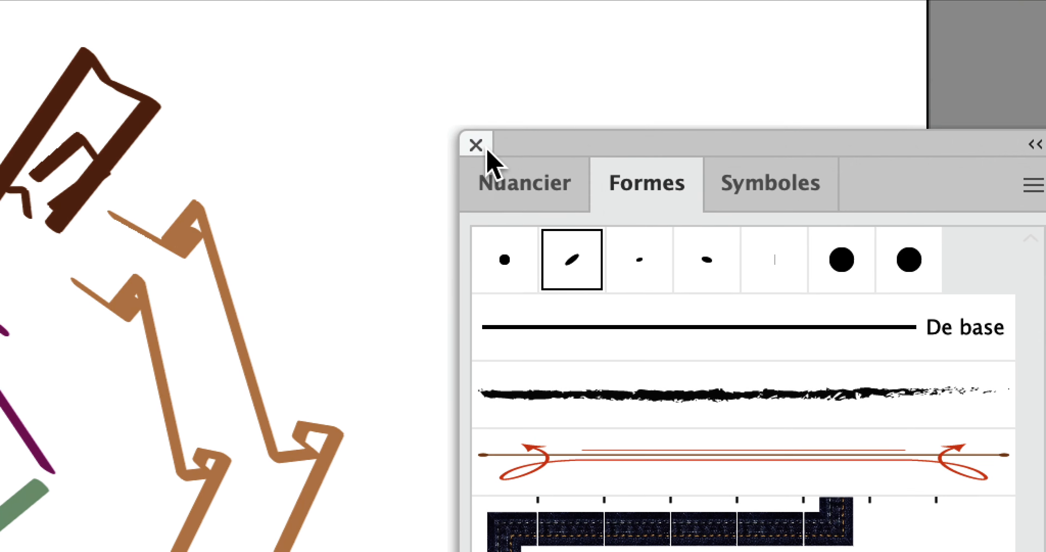
pyautogui.click(406, 53)
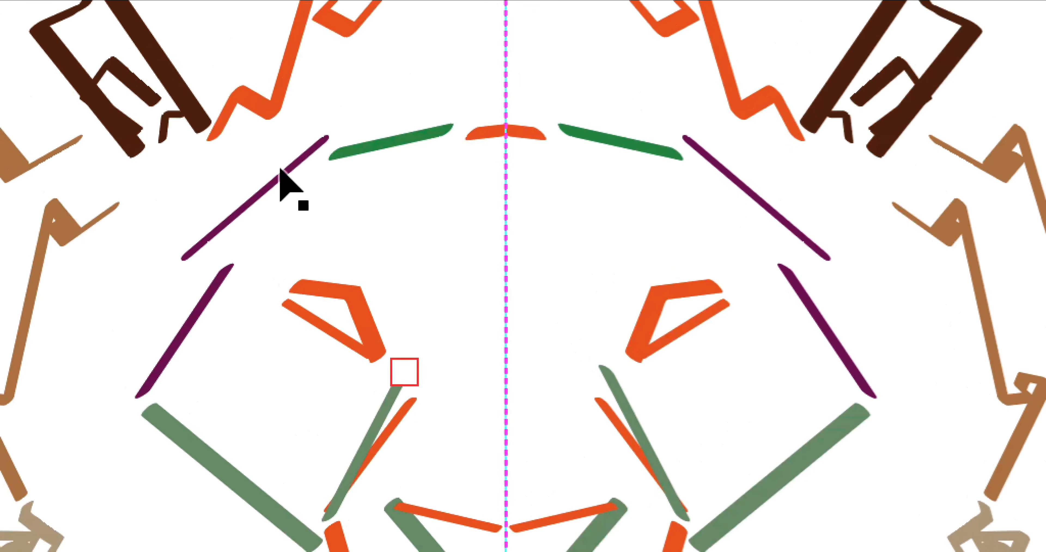
# Check the stroke weight of the purple, green and other paths in the left half of the lion drawing.
pyautogui.click(281, 172)
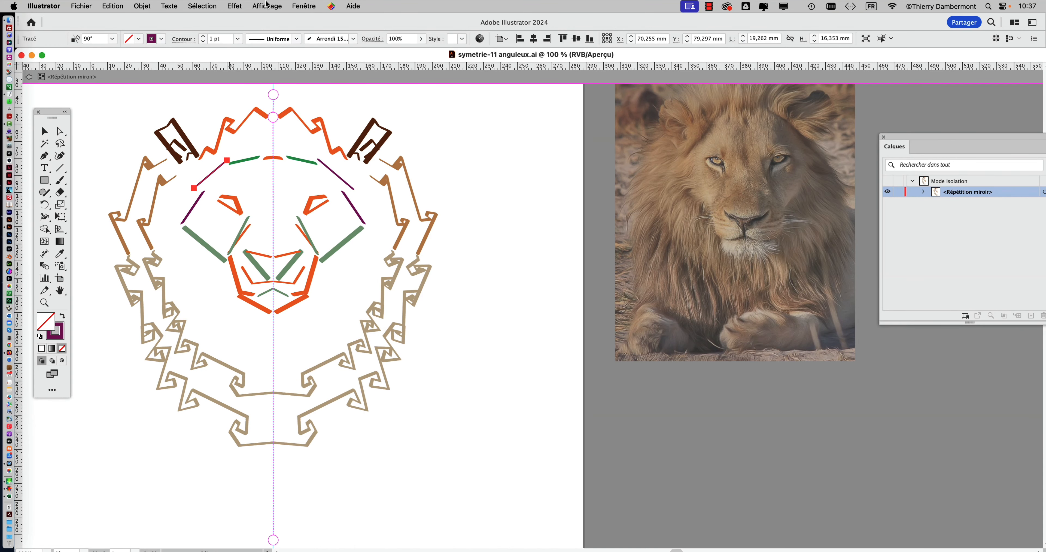
pyautogui.click(311, 6)
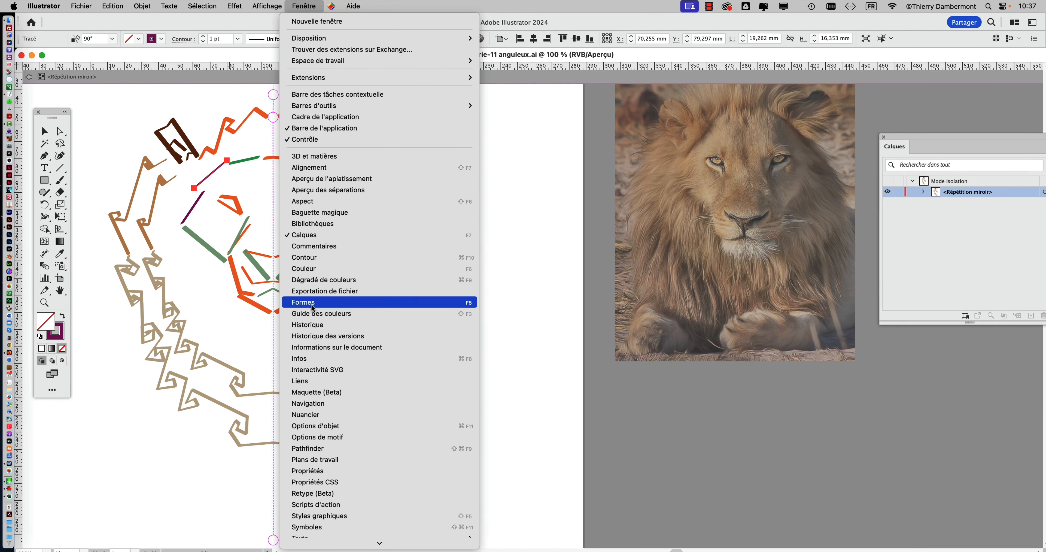
pyautogui.click(309, 259)
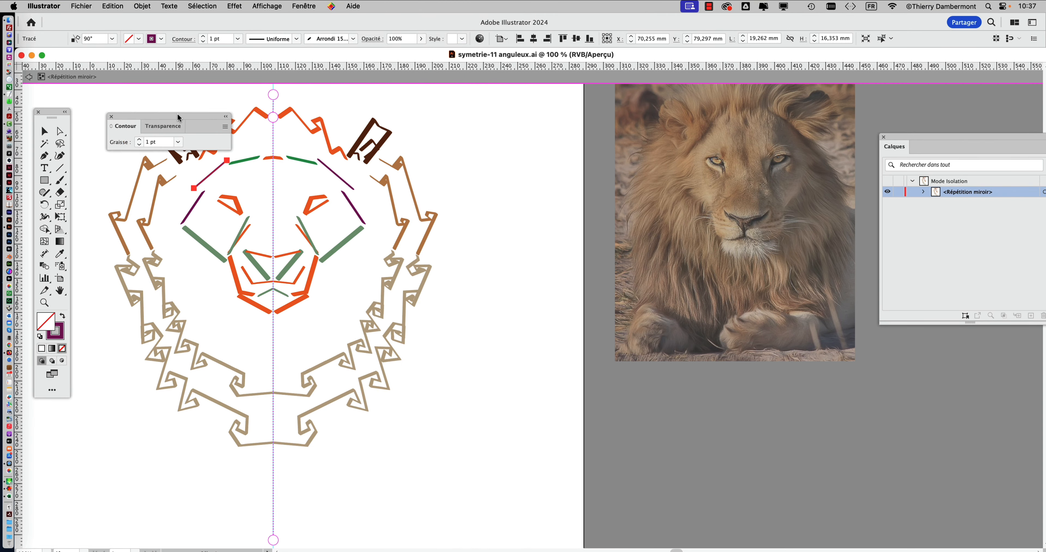
pyautogui.moveTo(177, 113); pyautogui.dragTo(299, 181)
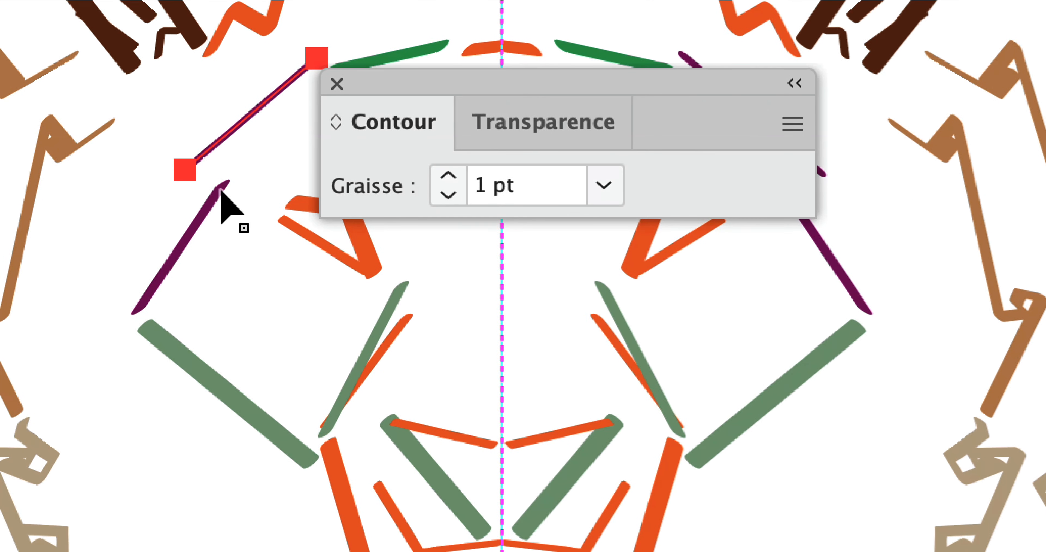
pyautogui.click(193, 254)
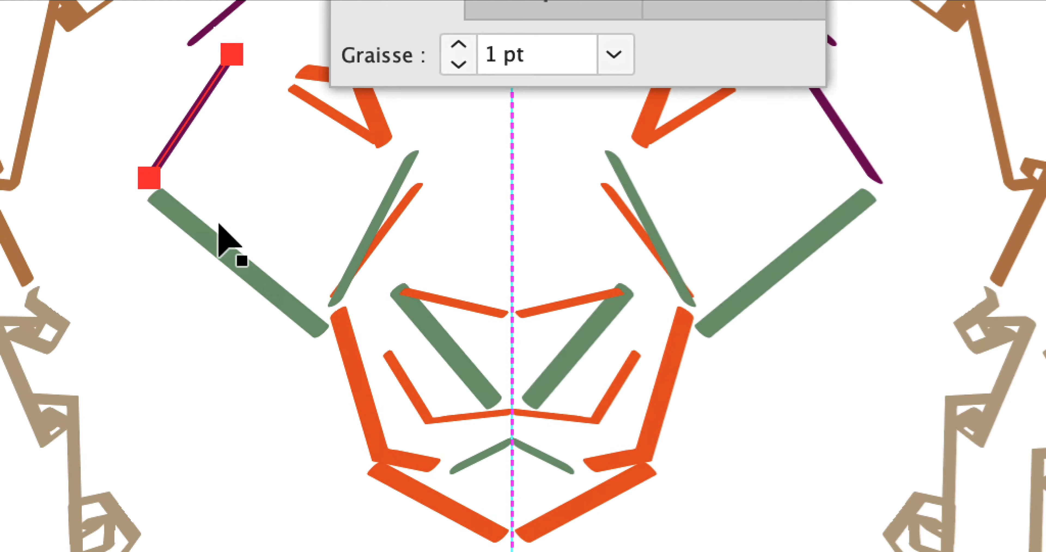
pyautogui.click(154, 350)
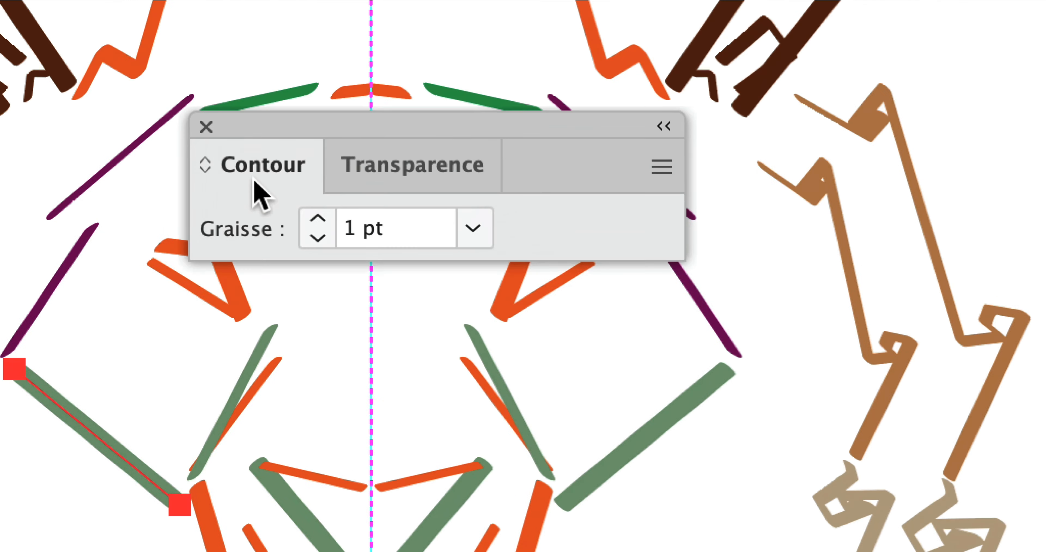
pyautogui.scroll(-5, 257, 175)
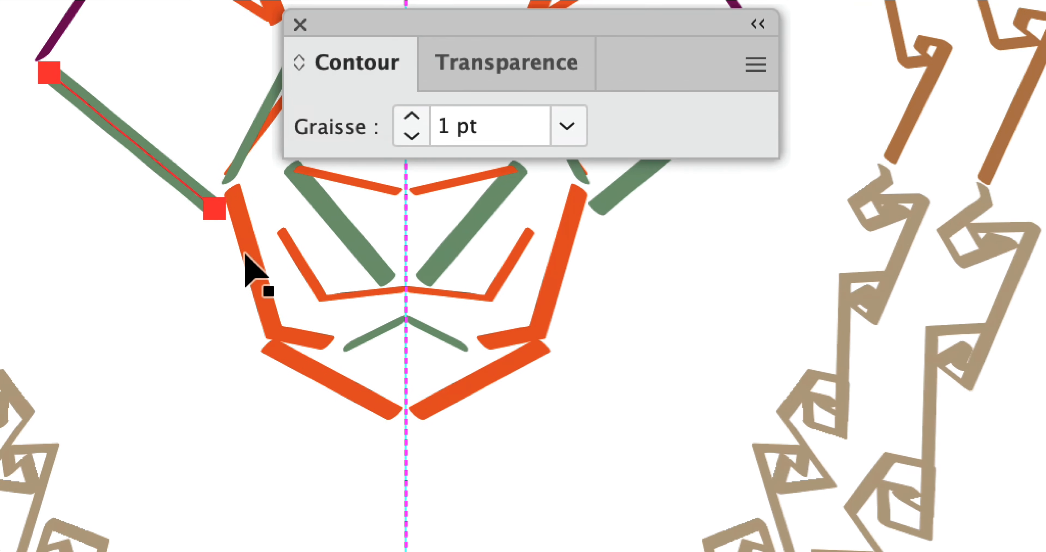
pyautogui.click(162, 443)
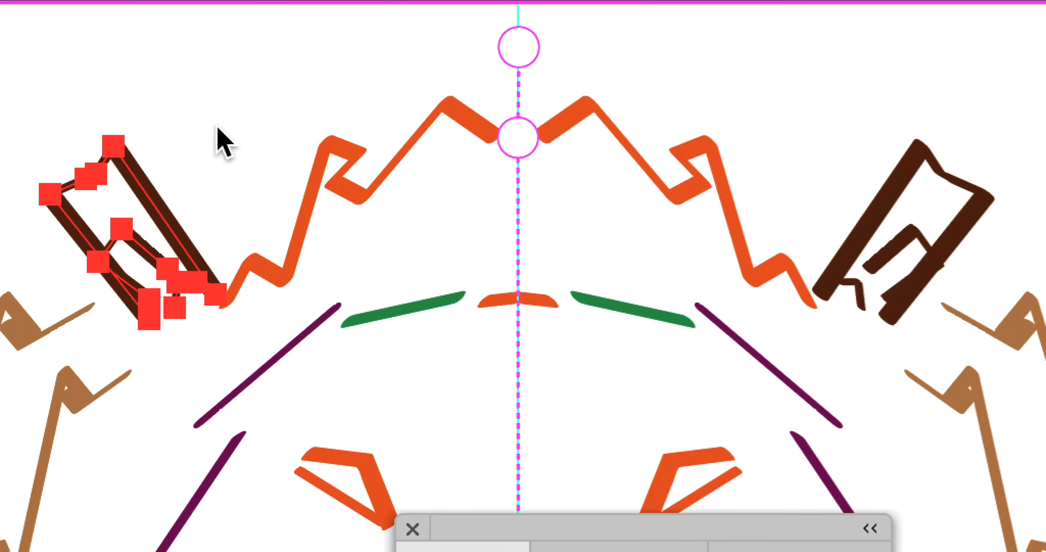
# Check the stroke weight of individual paths within the dark brown left ear using the Group Selection tool.
pyautogui.moveTo(506, 528); pyautogui.dragTo(245, 122)
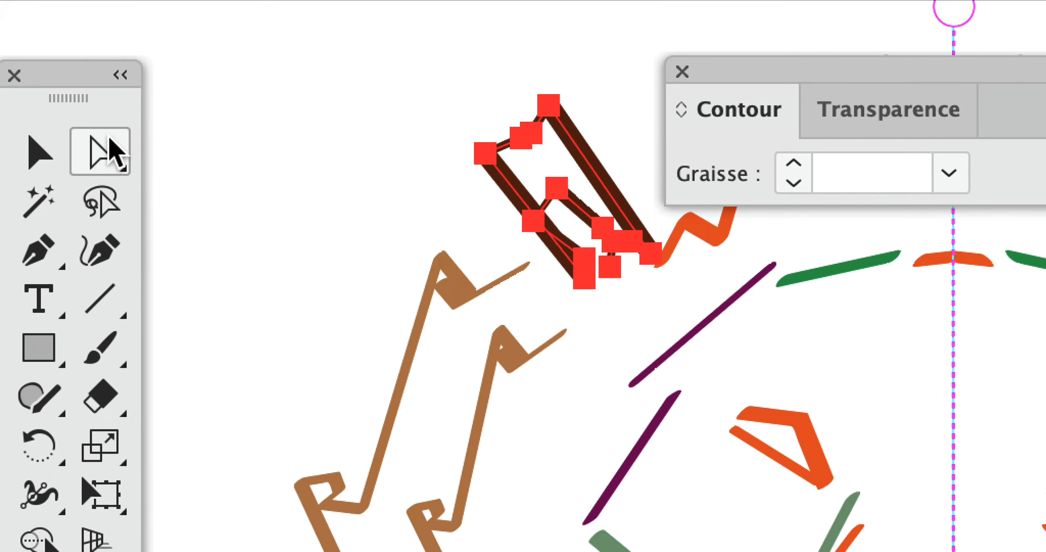
pyautogui.click(103, 150)
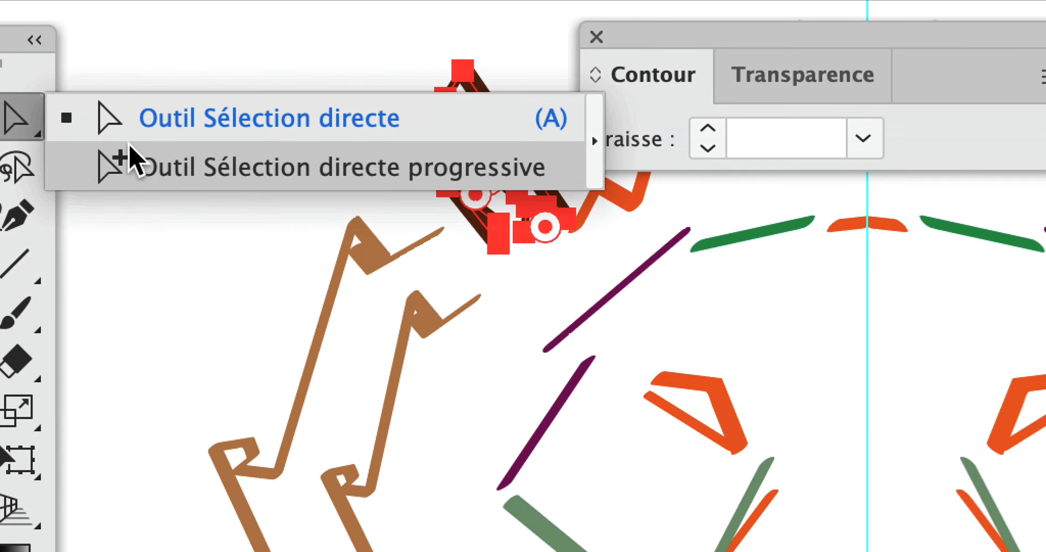
pyautogui.click(134, 163)
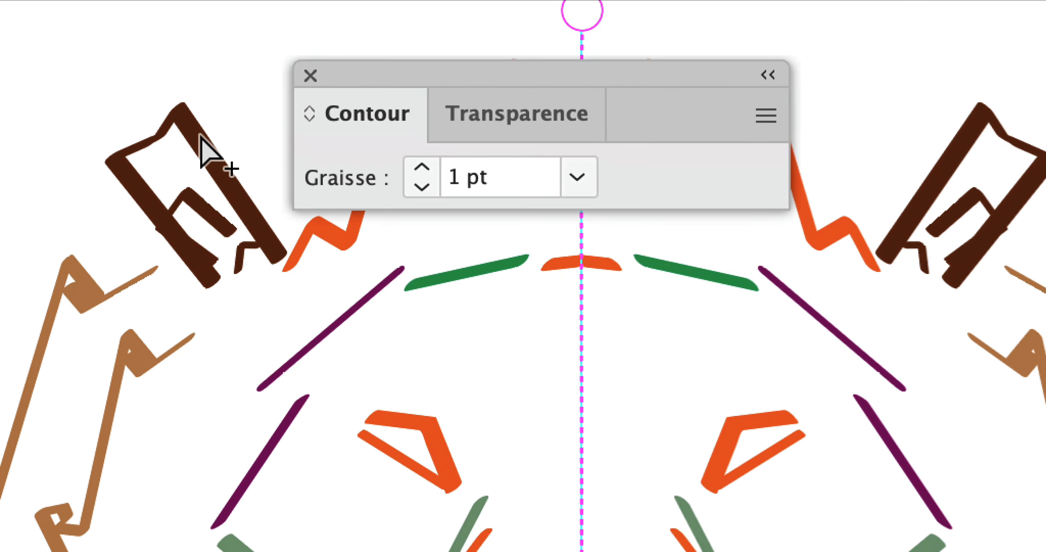
pyautogui.click(200, 138)
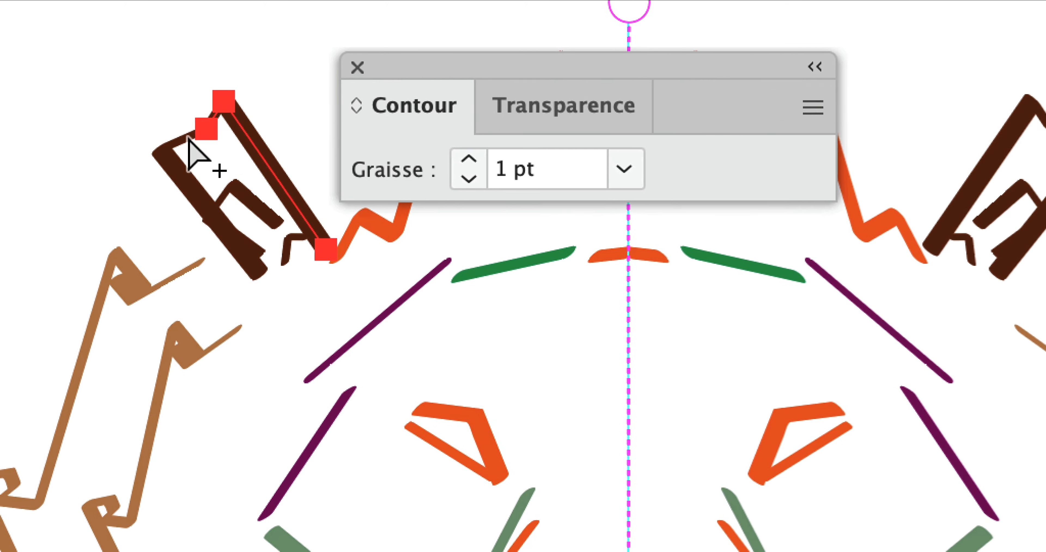
pyautogui.click(130, 178)
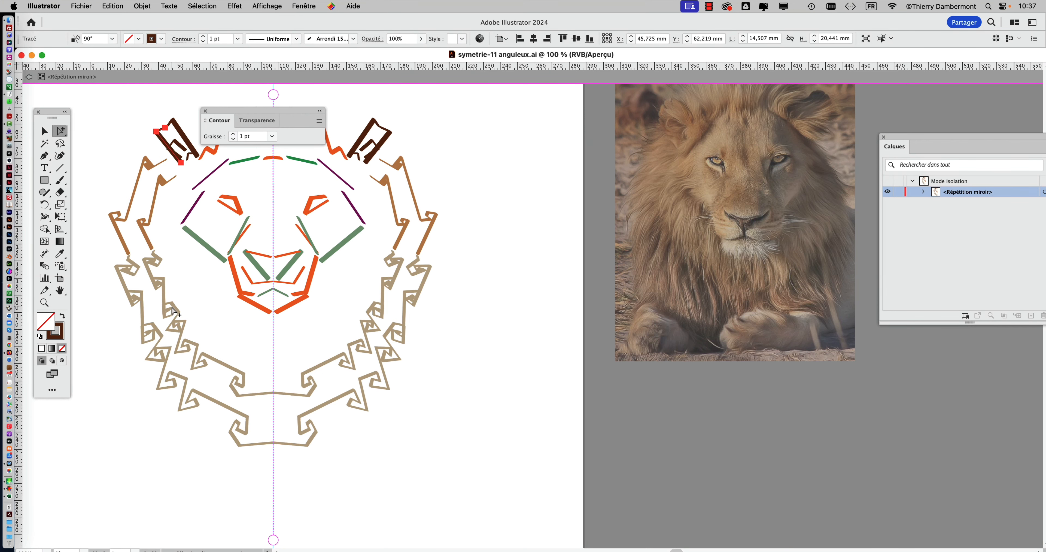
# Check the stroke weight of the beige and brown mane paths in the left half of the lion.
pyautogui.click(172, 307)
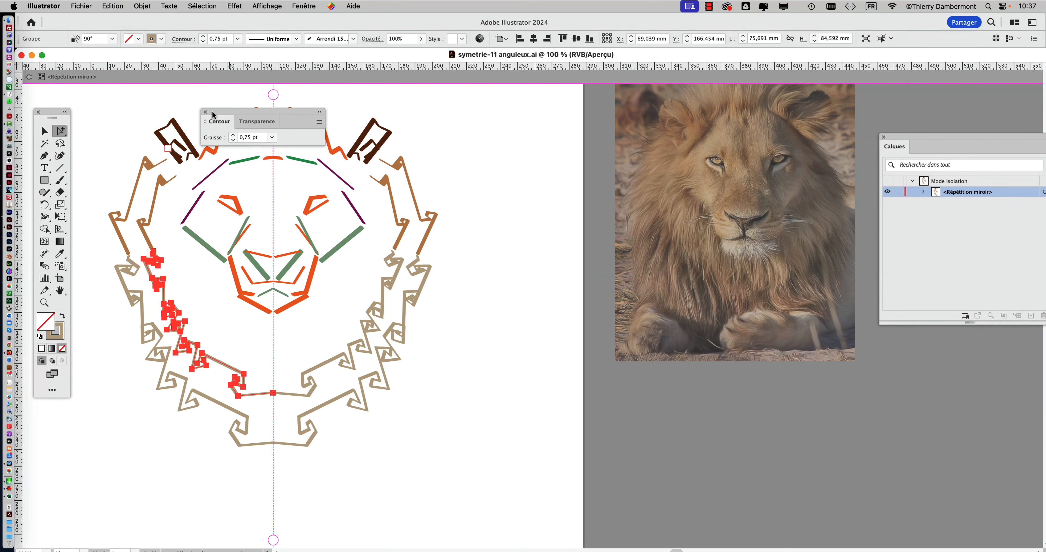
pyautogui.moveTo(211, 118); pyautogui.dragTo(203, 302)
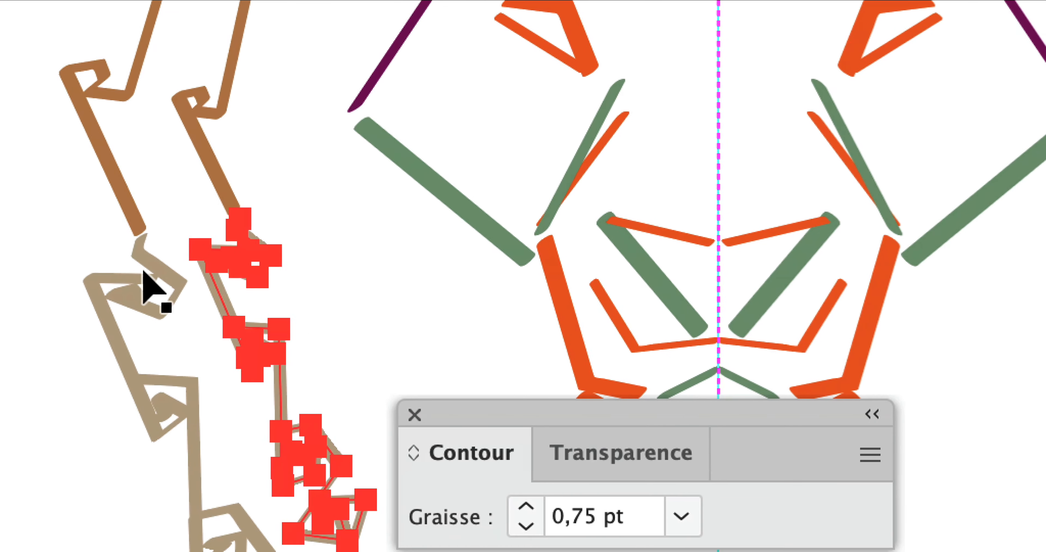
pyautogui.click(28, 152)
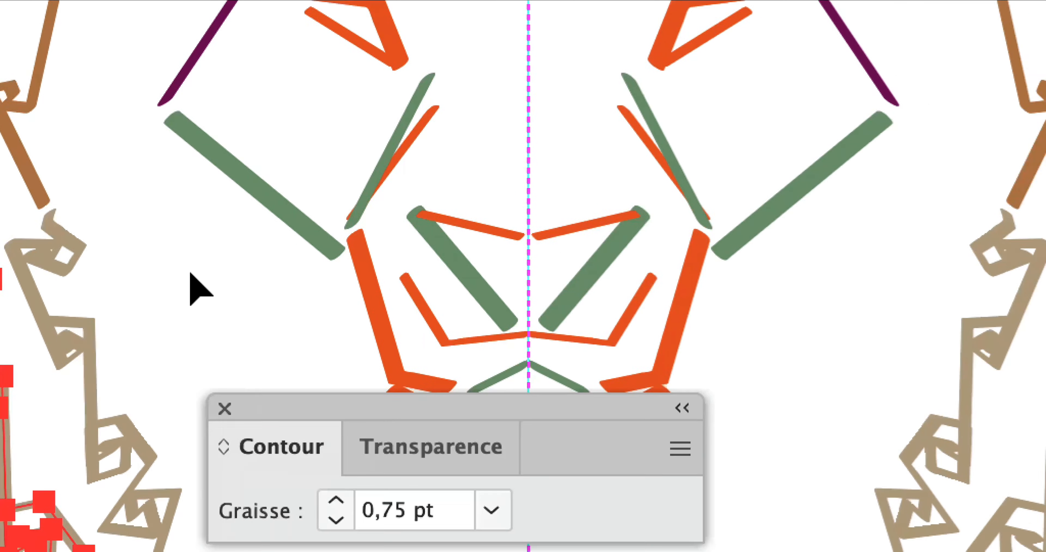
pyautogui.scroll(10, 205, 296)
pyautogui.hscroll(-5, 205, 296)
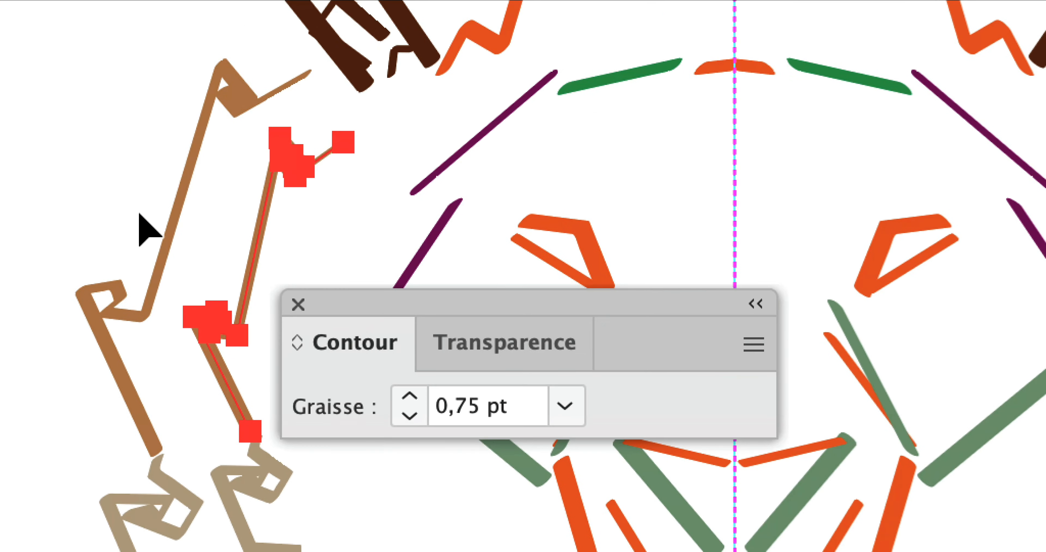
# Set the stroke weight of all beige and brown mane paths in the left half to 0.5 pt.
pyautogui.moveTo(145, 172); pyautogui.dragTo(274, 240)
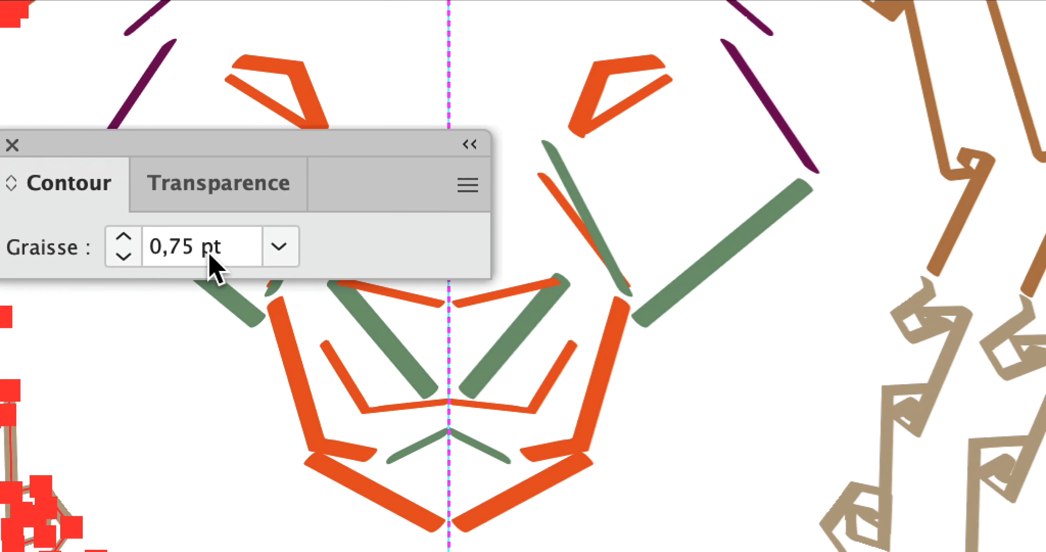
pyautogui.doubleClick(372, 145)
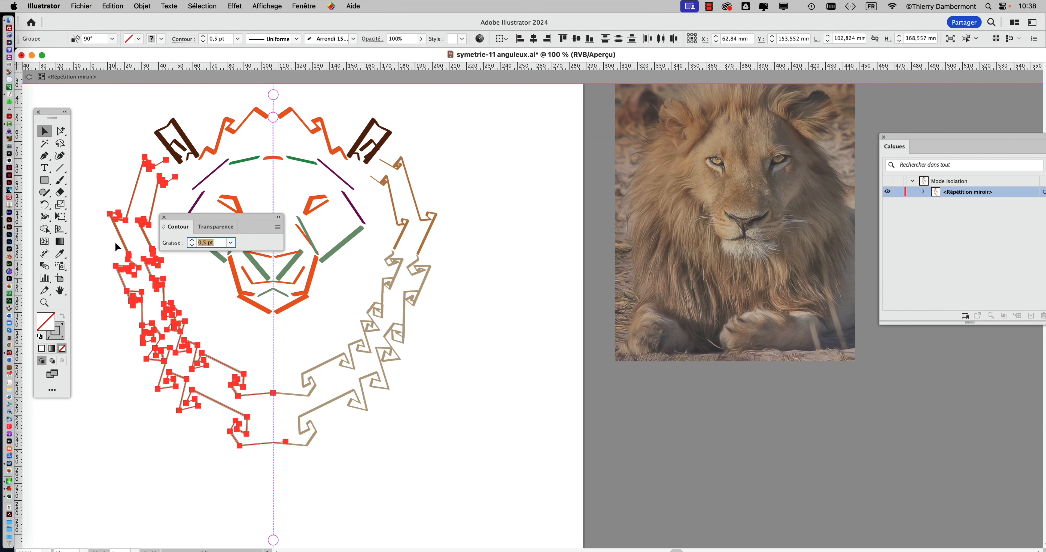
pyautogui.click(162, 233)
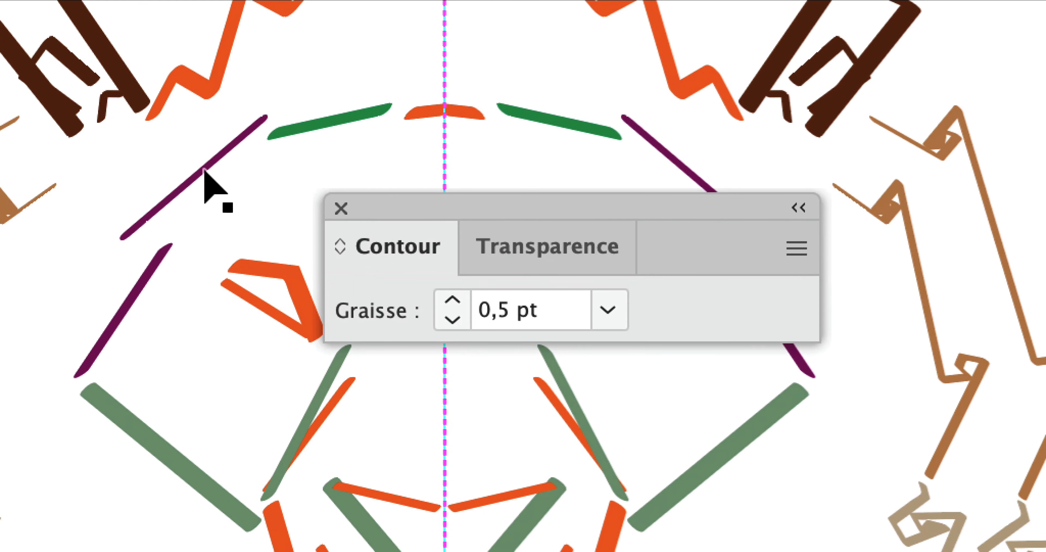
# Set the stroke weight of the two purple lines around the left eye to 3 pt.
pyautogui.click(213, 172)
pyautogui.keyDown('shift'); pyautogui.click(192, 194); pyautogui.keyUp('shift')
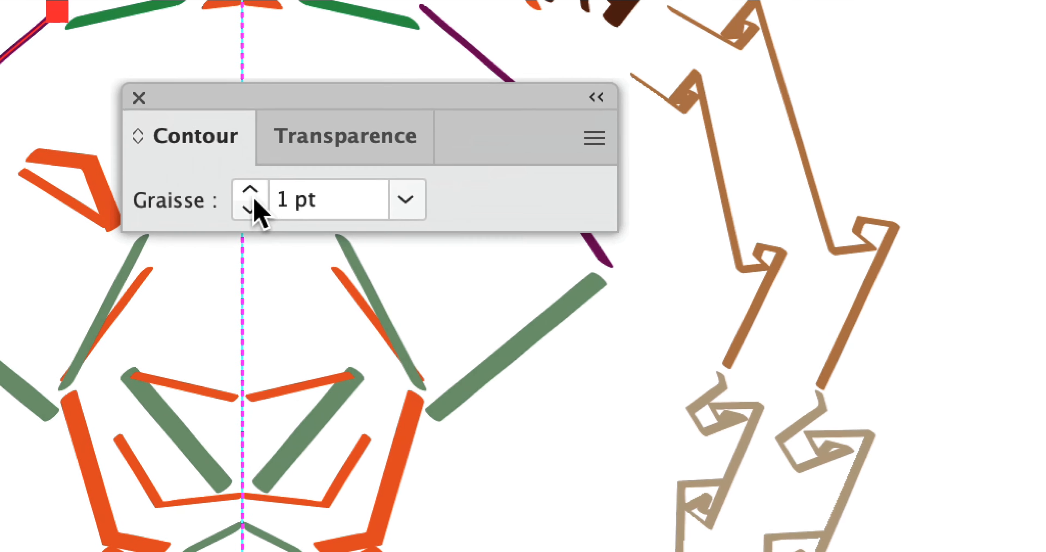
pyautogui.click(351, 137)
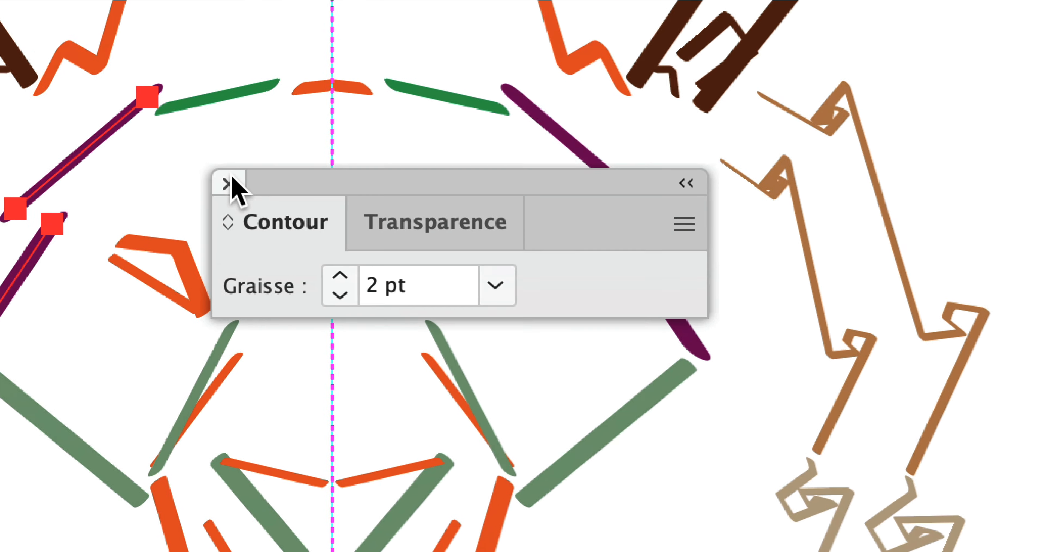
pyautogui.hscroll(-3, 218, 194)
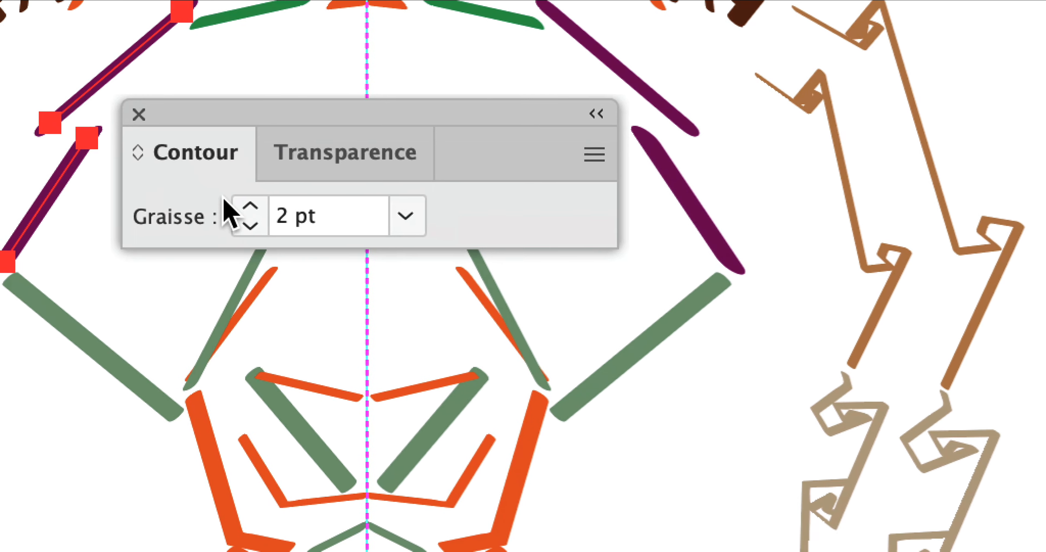
pyautogui.click(236, 205)
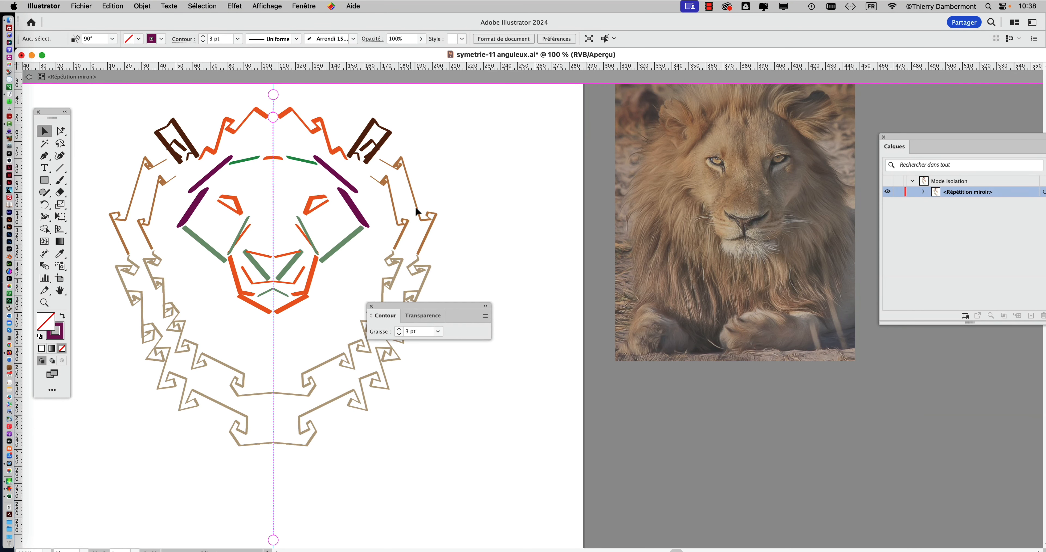
# Show the Brushes (Formes) panel and move the Stroke panel clear of it.
pyautogui.click(300, 5)
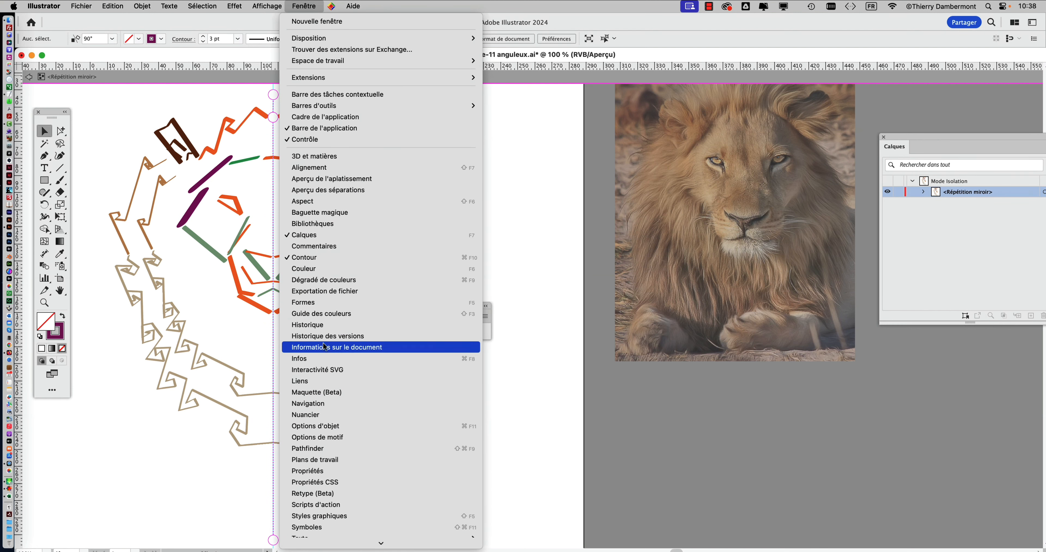
pyautogui.click(330, 308)
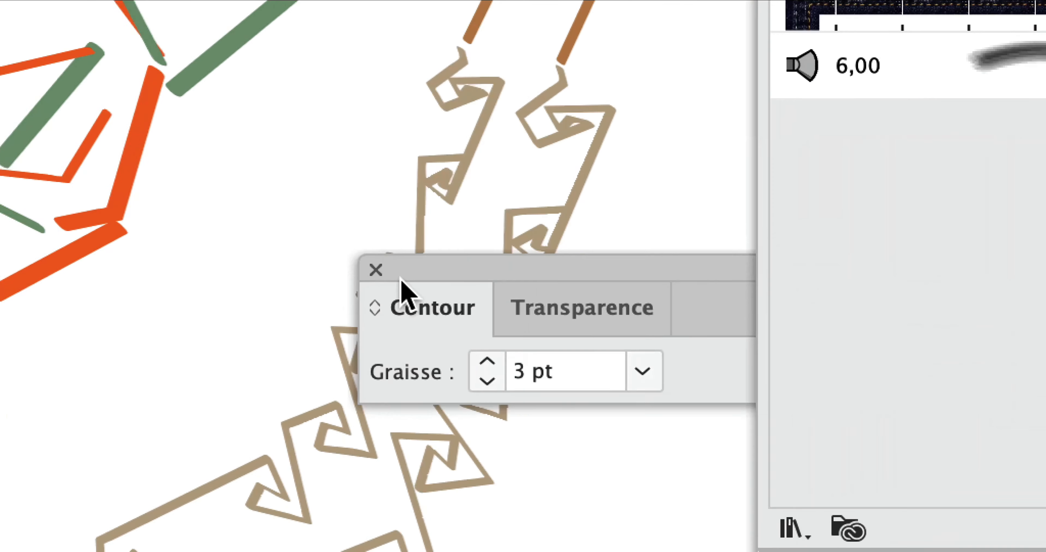
pyautogui.moveTo(763, 525); pyautogui.dragTo(239, 312)
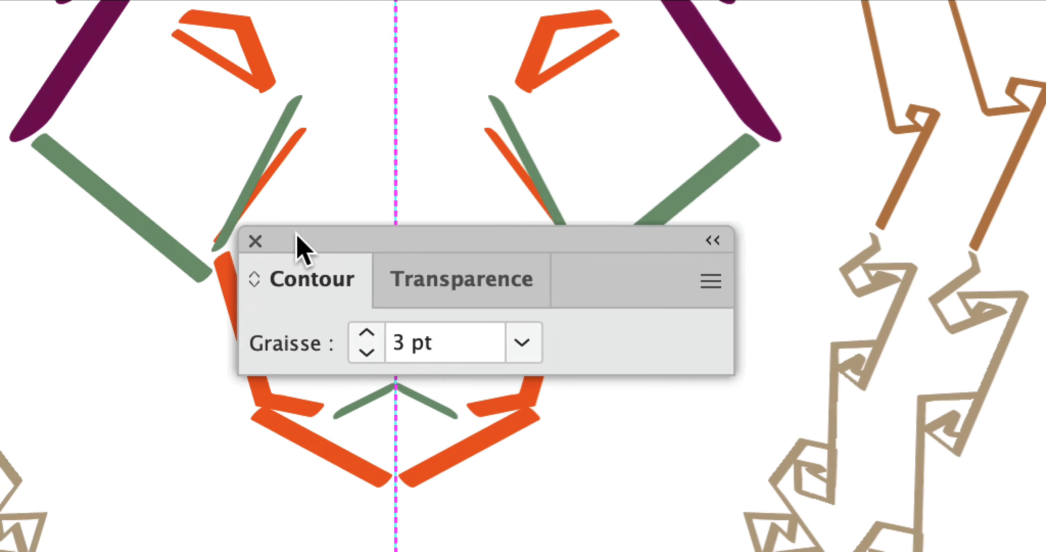
# Check the stroke weight of the thick orange path of the left eye, keeping the Stroke panel off the face.
pyautogui.moveTo(297, 235); pyautogui.dragTo(357, 0)
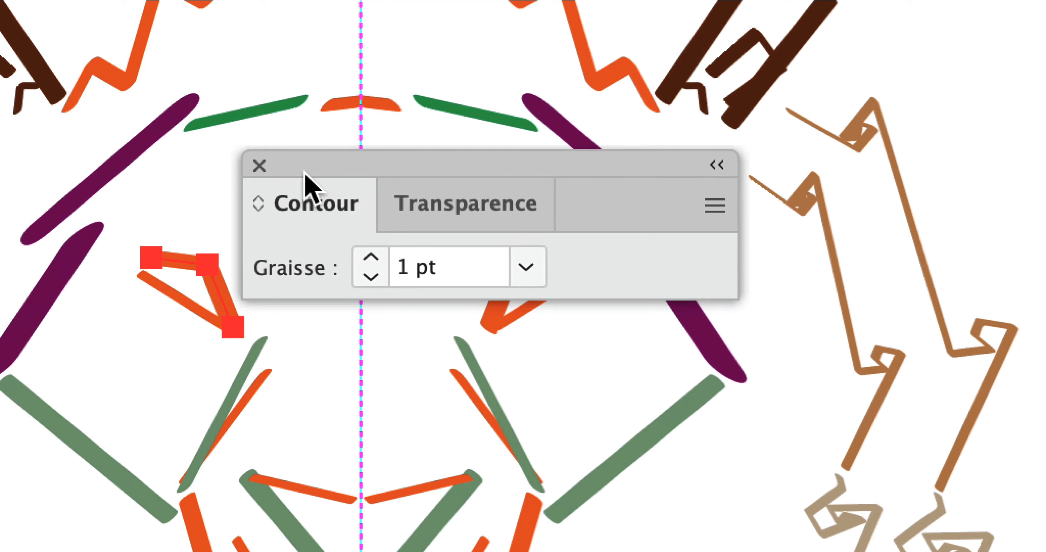
pyautogui.moveTo(395, 105); pyautogui.dragTo(552, 139)
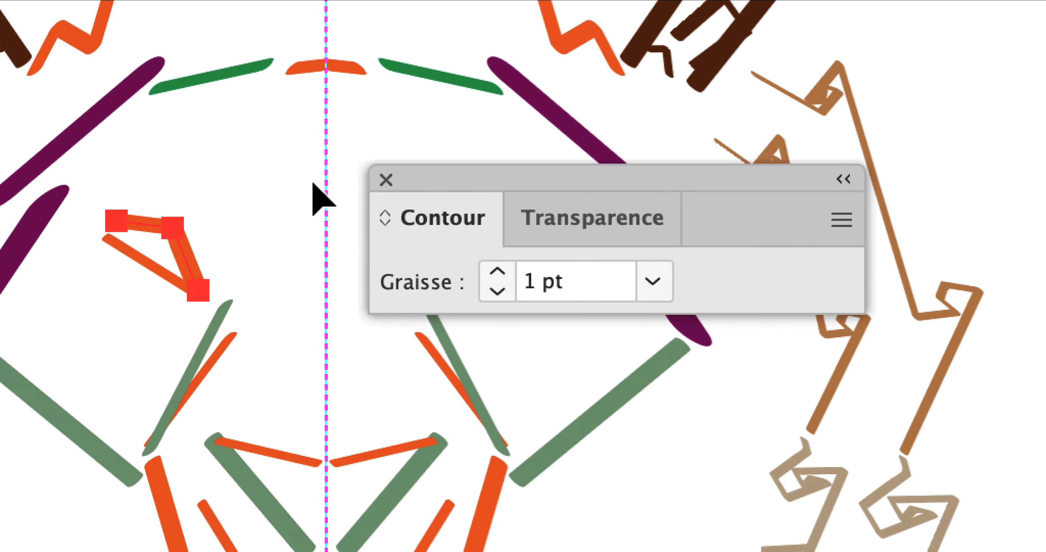
pyautogui.click(427, 152)
# Examine the bare paths of the lion in outline view, including the lower mane, and return to the coloured preview.
pyautogui.press('super+y')
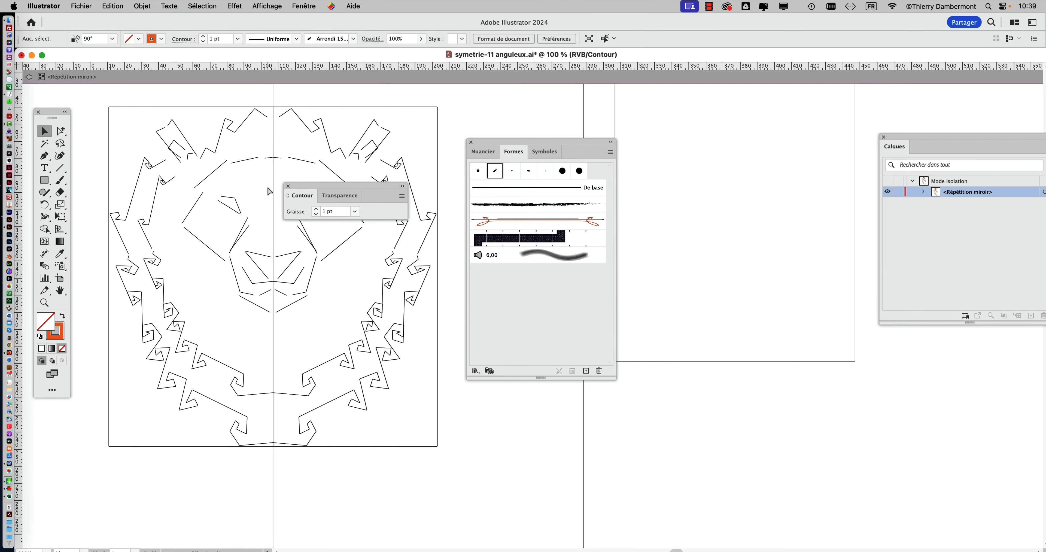
pyautogui.moveTo(493, 149); pyautogui.dragTo(608, 163)
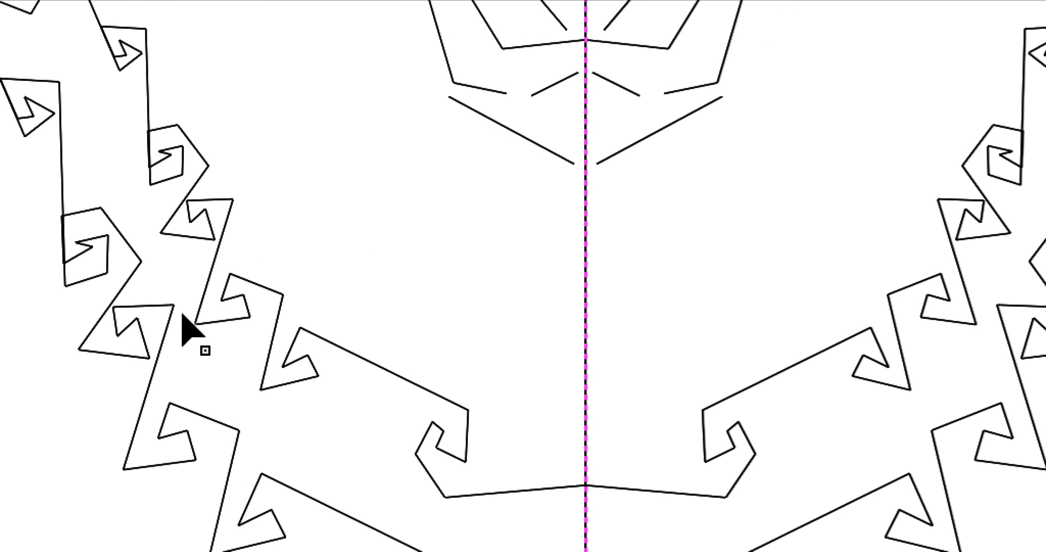
pyautogui.press('ctrl+KP_5')
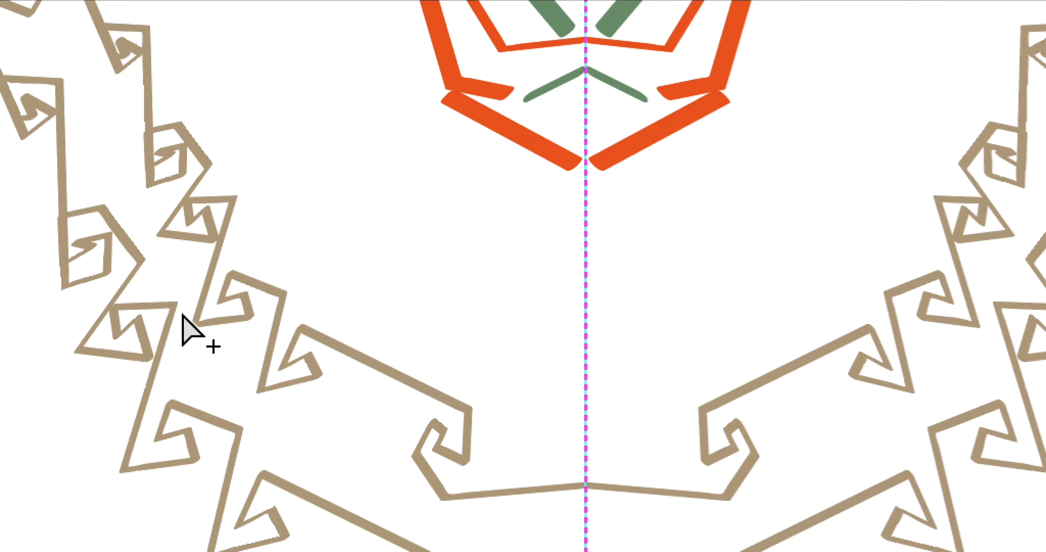